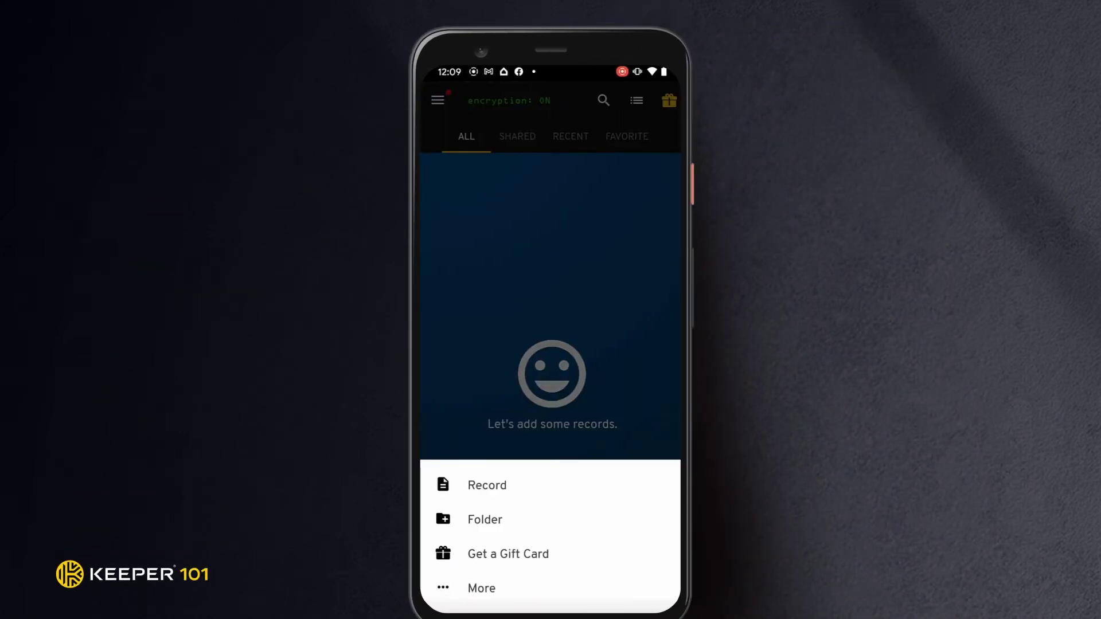
- Start a new record from the empty vault's add button
{"action": "left_click", "coordinate": [487, 486]}
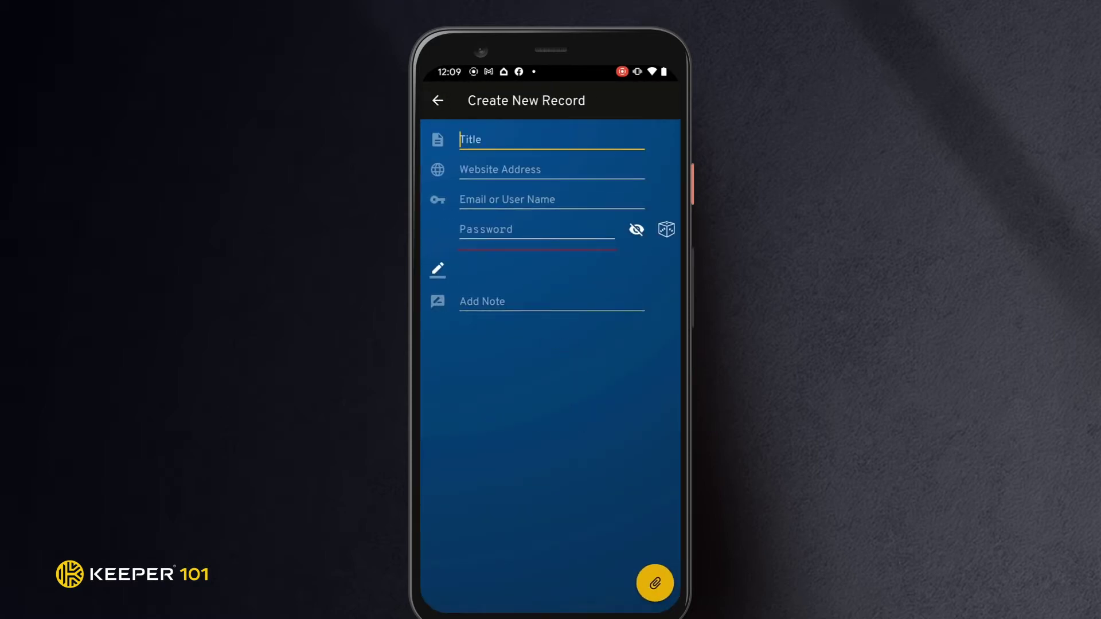
{"action": "type", "text": "Nextdoor"}
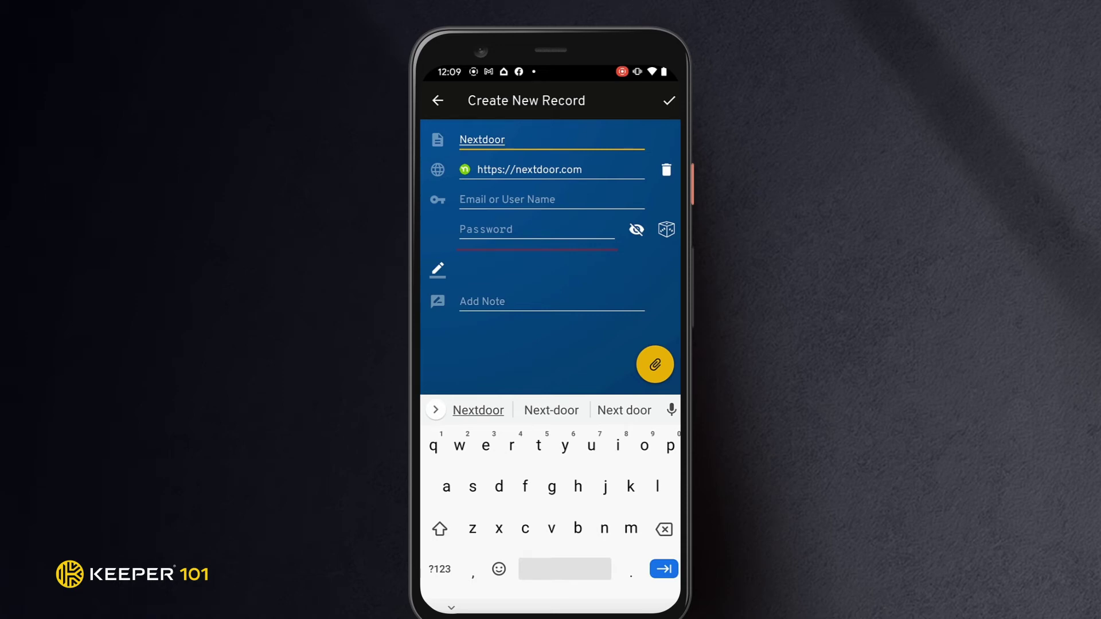
- Fill in the Nextdoor record's login email and password fields
{"action": "key", "text": "Tab"}
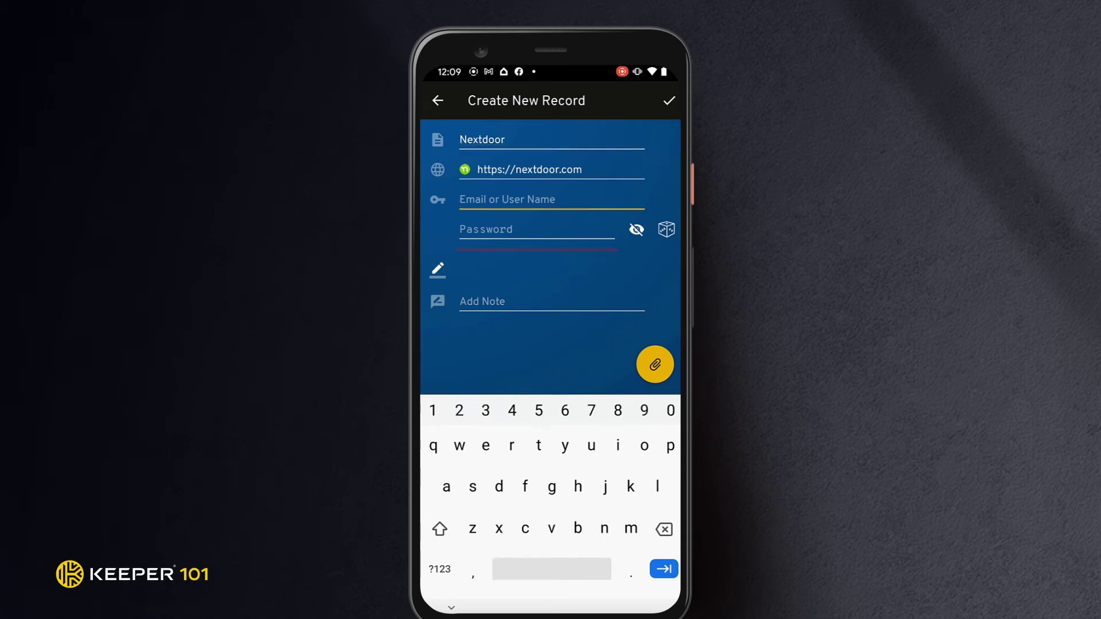
{"action": "key", "text": "Tab"}
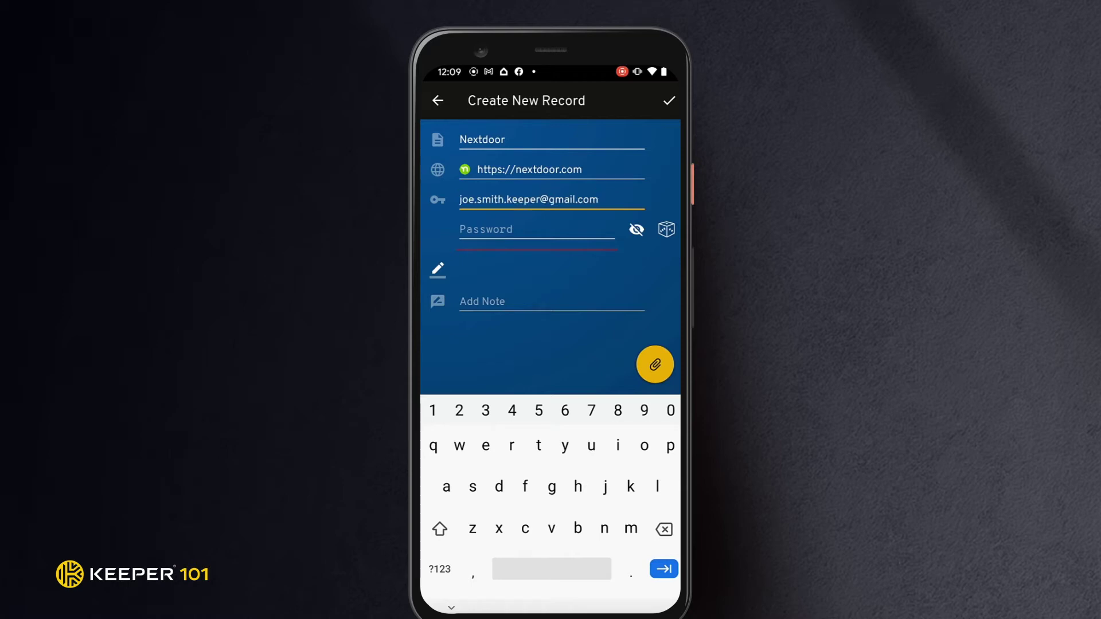
{"action": "type", "text": "password"}
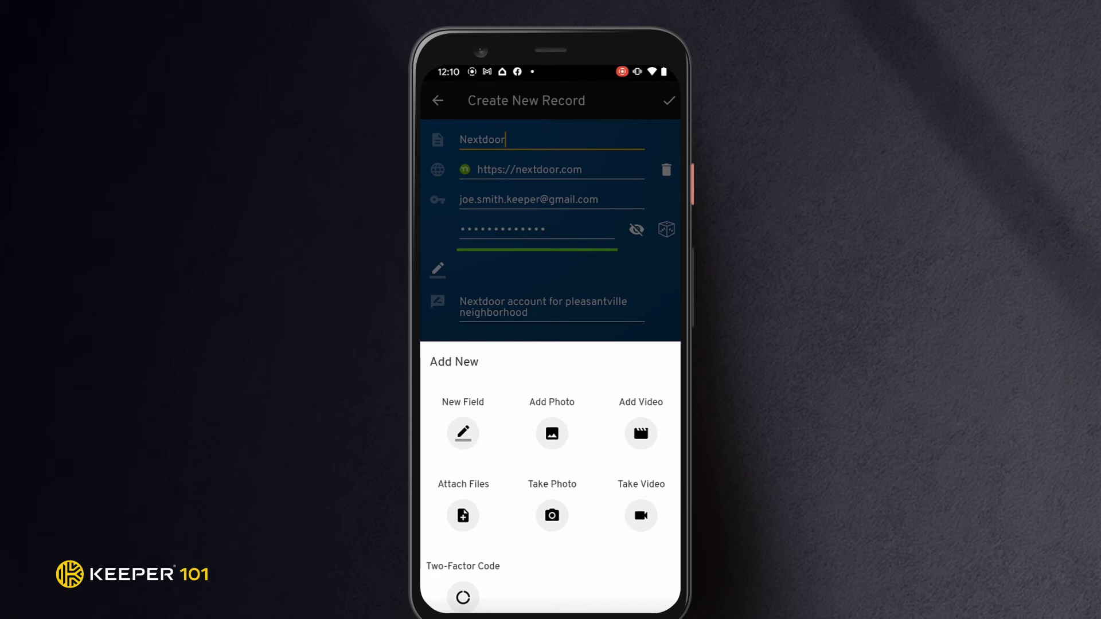
- Choose Add Photo and allow Keeper access to photos and media
{"action": "left_click", "coordinate": [552, 432]}
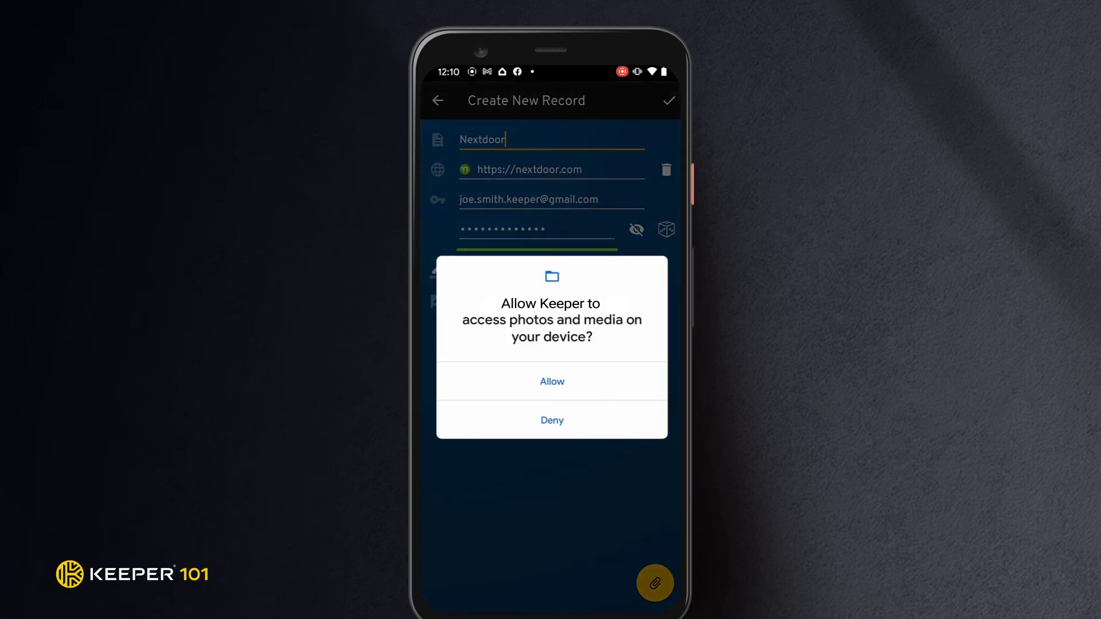
{"action": "left_click", "coordinate": [551, 381]}
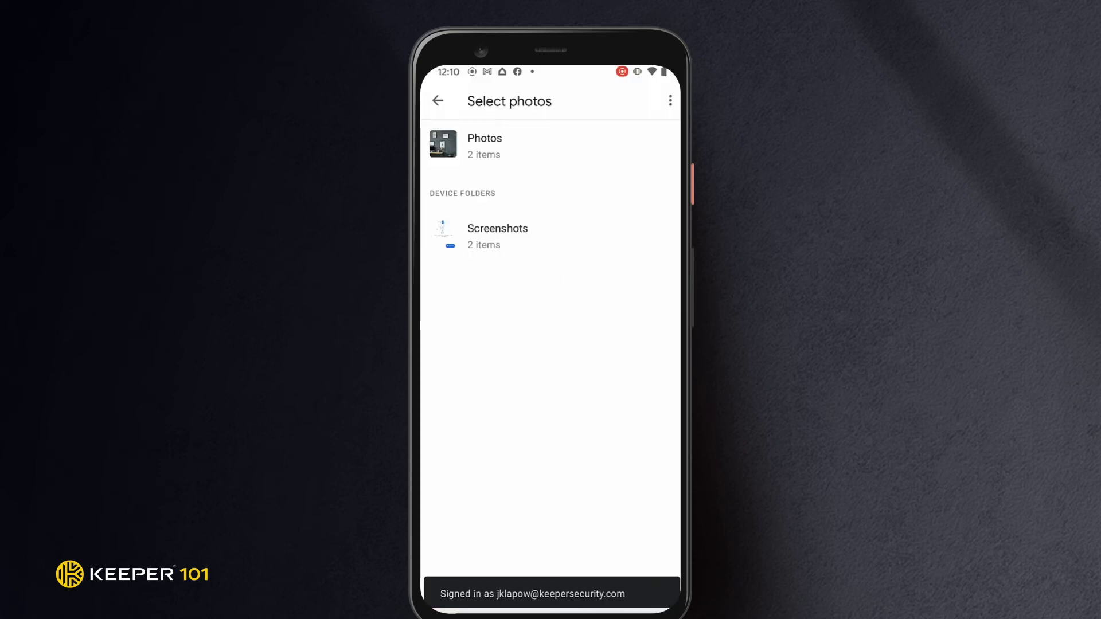
- Attach the office desk photo from the Photos album to the Nextdoor record
{"action": "left_click", "coordinate": [484, 144]}
{"action": "left_click", "coordinate": [463, 239]}
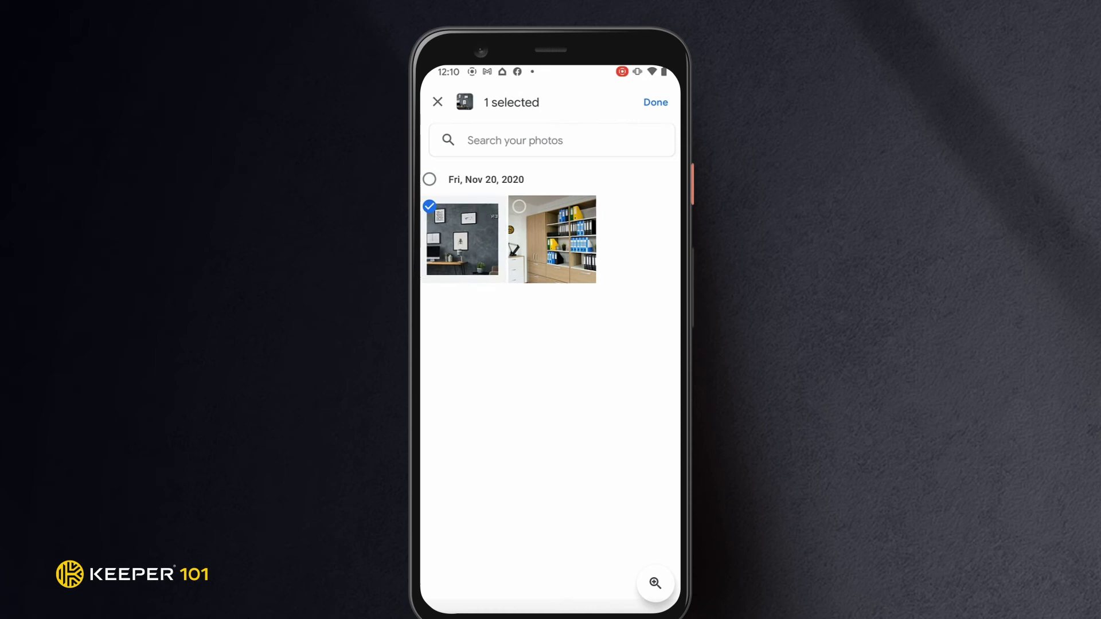
{"action": "left_click", "coordinate": [656, 101]}
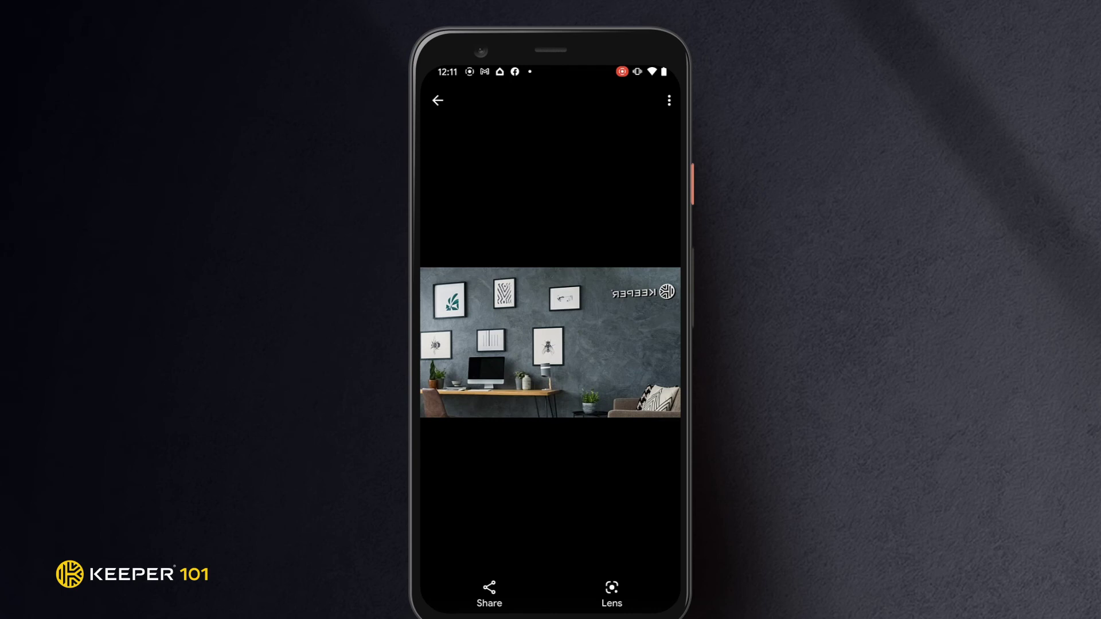
- Close the photo preview and return to the Nextdoor record
{"action": "left_click", "coordinate": [439, 99]}
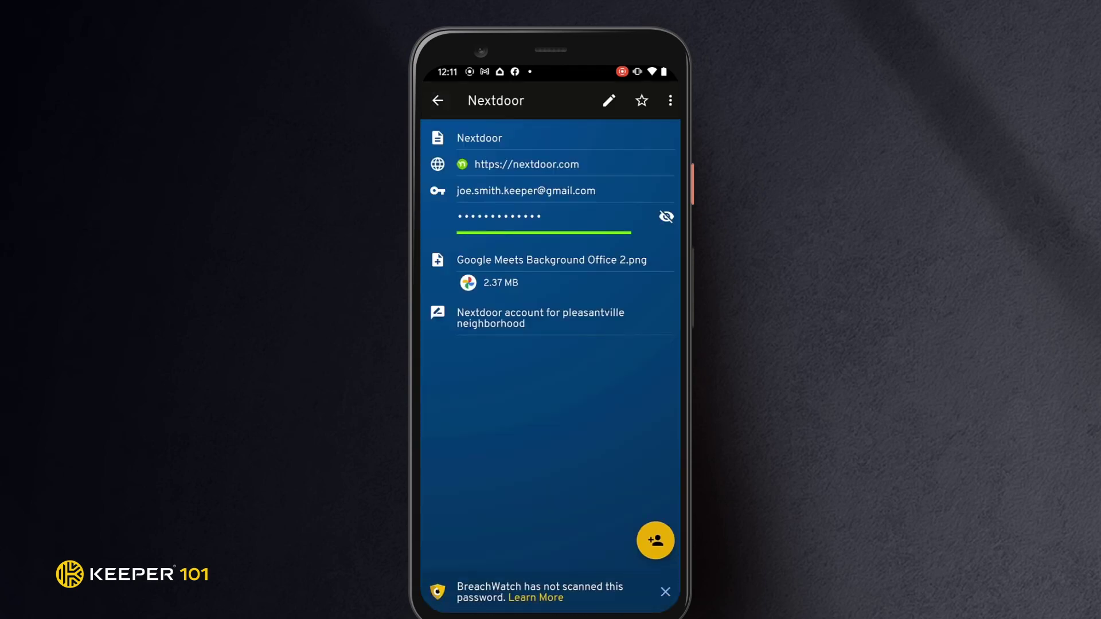
{"action": "type", "text": "Nextdoor ac"}
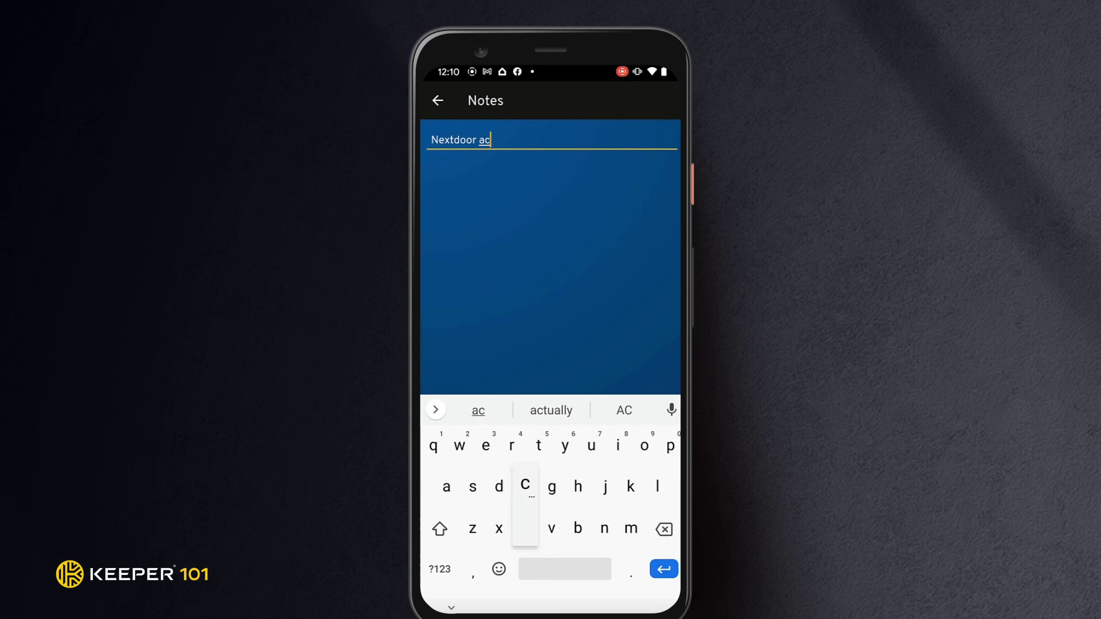
{"action": "type", "text": "count for pleasantvill"}
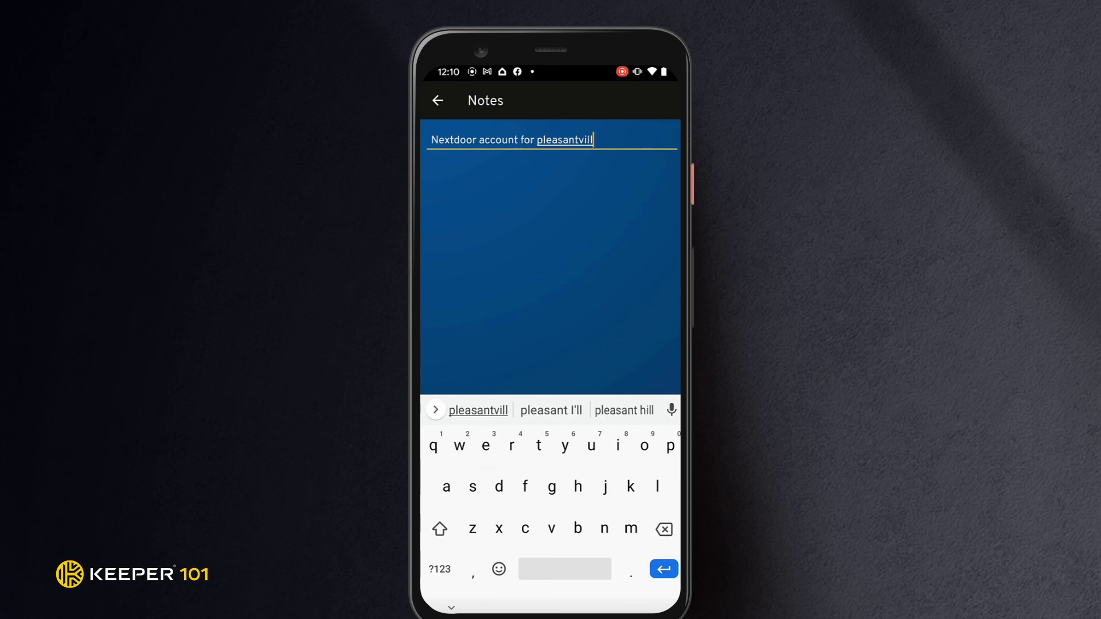
{"action": "type", "text": "e neighborhood"}
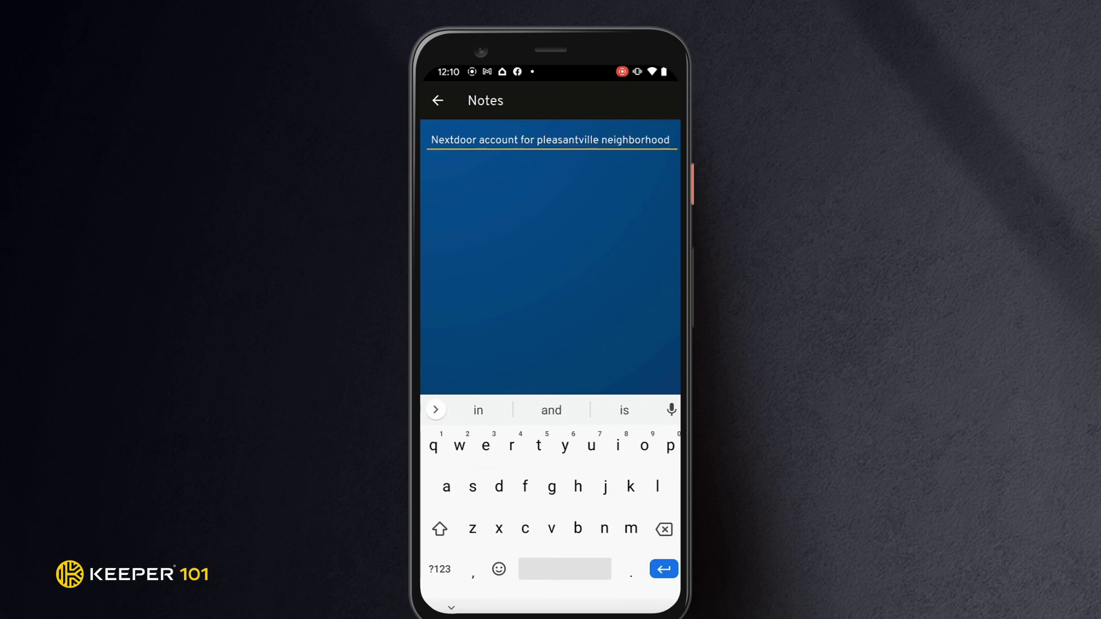